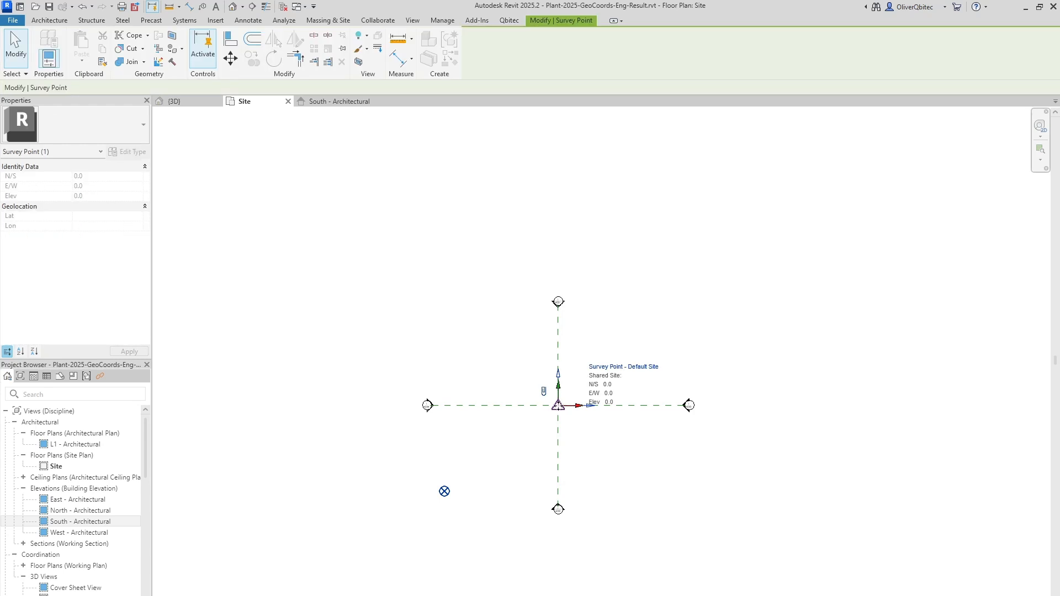
Move the survey point off the internal origin to a free spot southeast of it in the Site plan.
left_click_drag(560, 410, 601, 482)
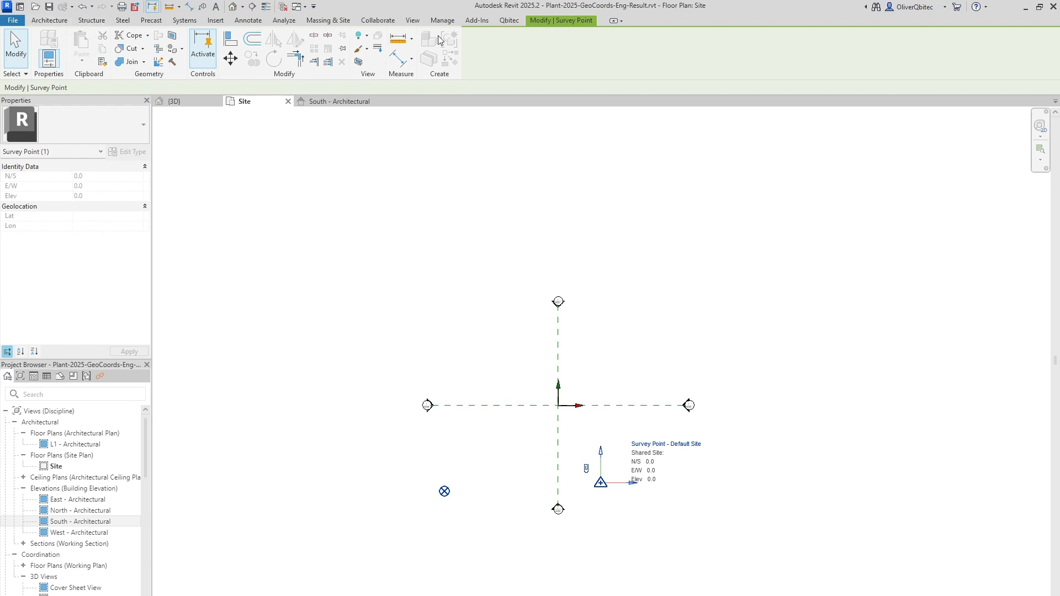
Preview the Sample-Data-VLX3-ProcessIndustry-SMART-AIS point cloud from the Qbitec local projects and insert it Center to Center.
left_click(512, 21)
left_click(22, 48)
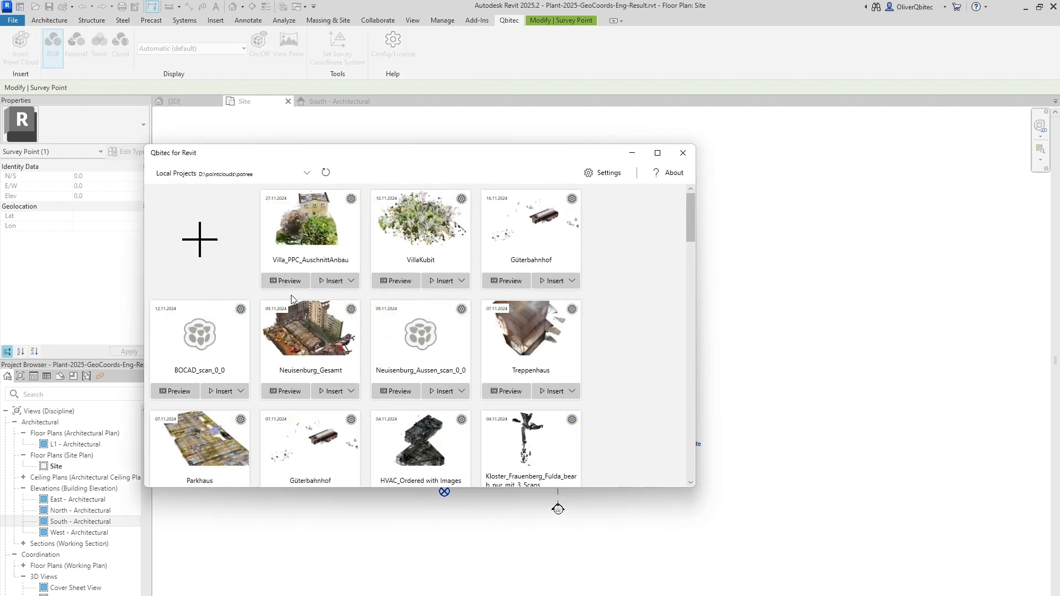
scroll(360, 383, "down", 3)
scroll(360, 386, "down", 1)
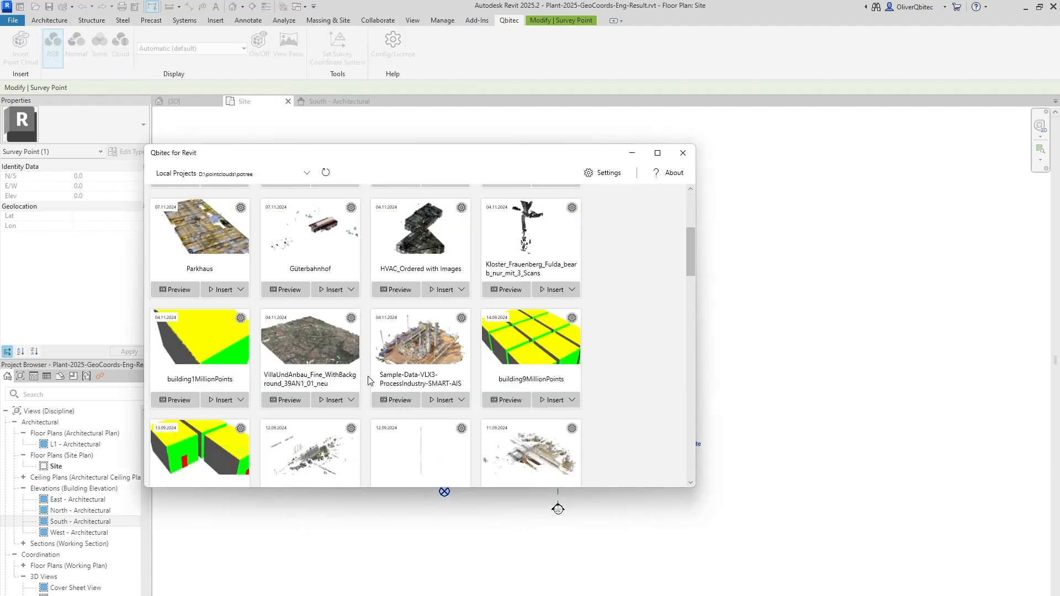
left_click(396, 400)
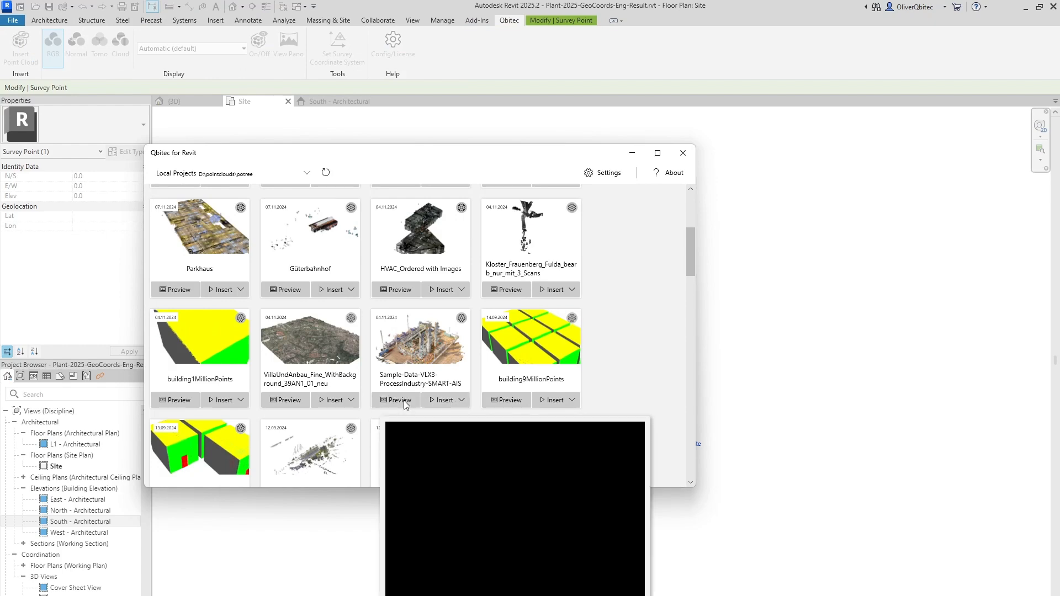
mouse_move(480, 595)
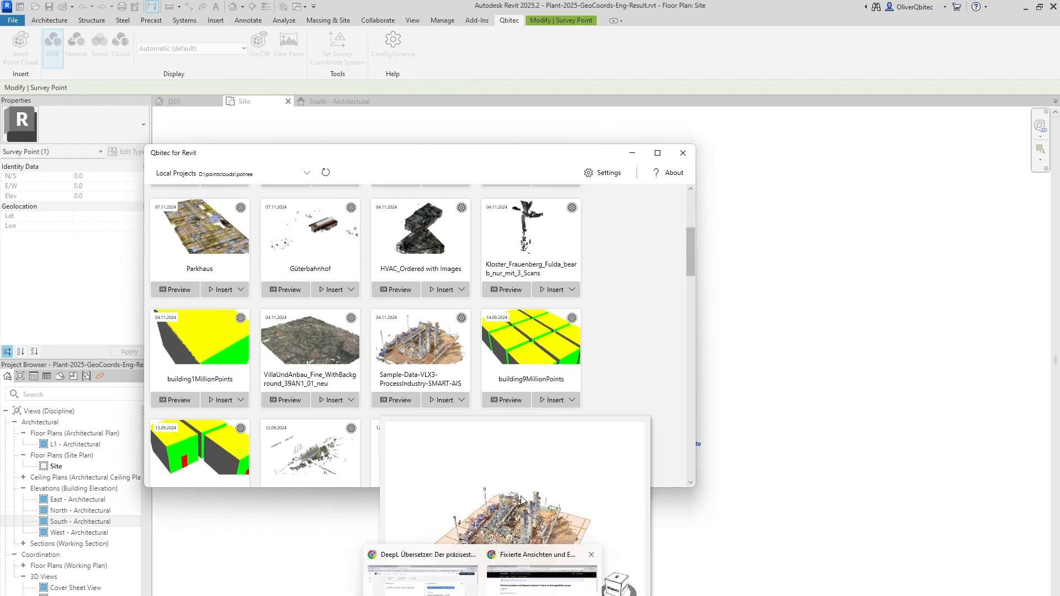
scroll(503, 558, "up", 5)
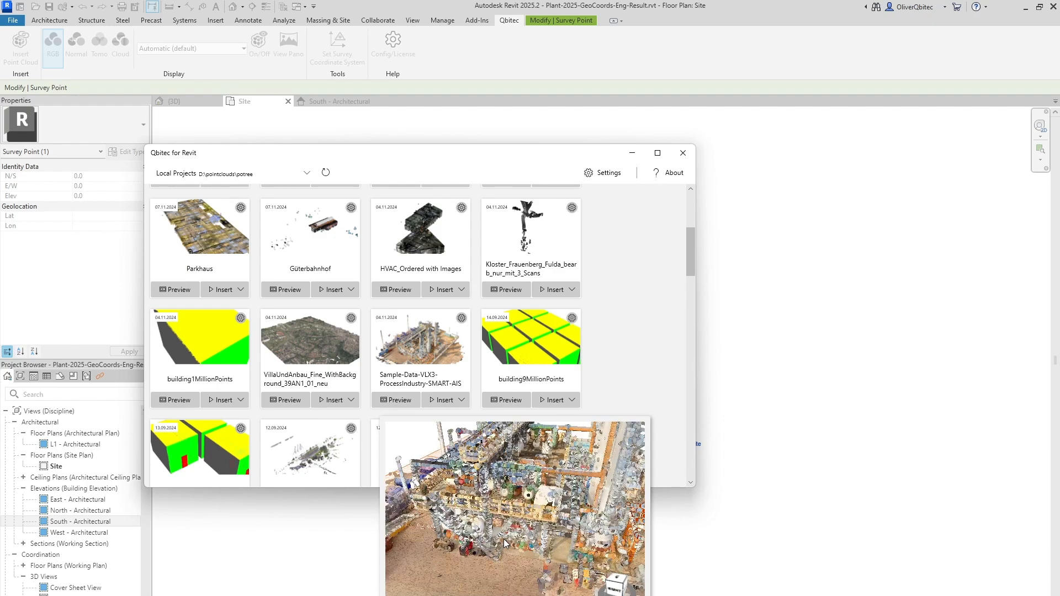
scroll(504, 540, "up", 3)
left_click_drag(505, 534, 418, 516)
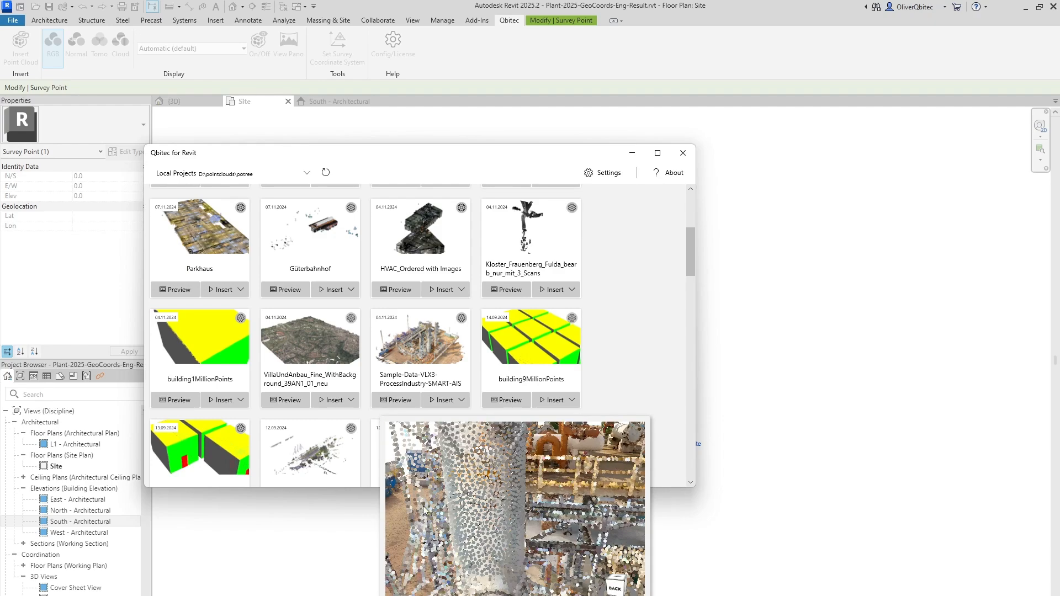
left_click(452, 405)
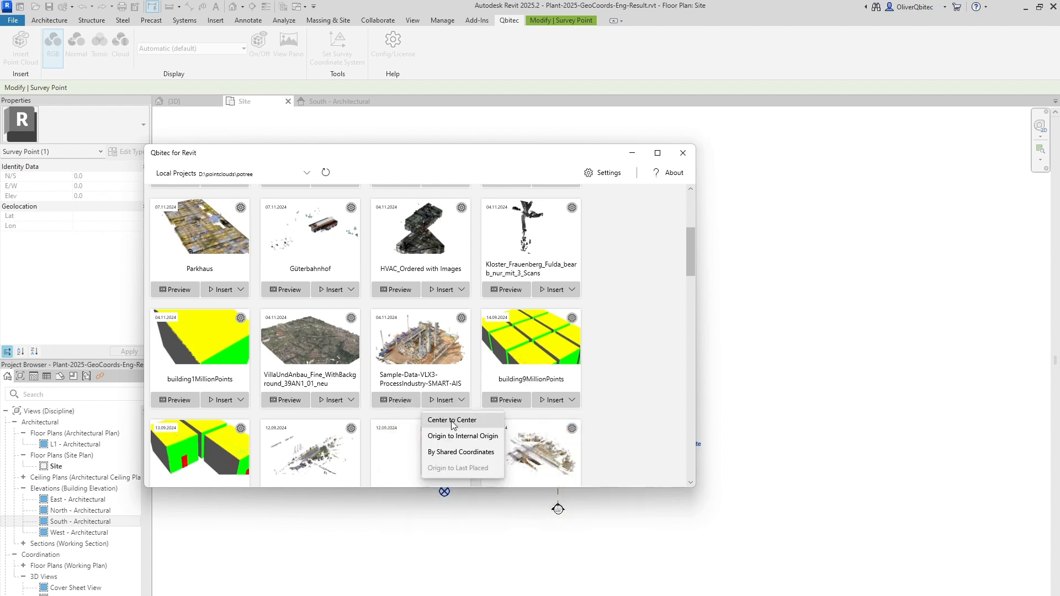
left_click(452, 421)
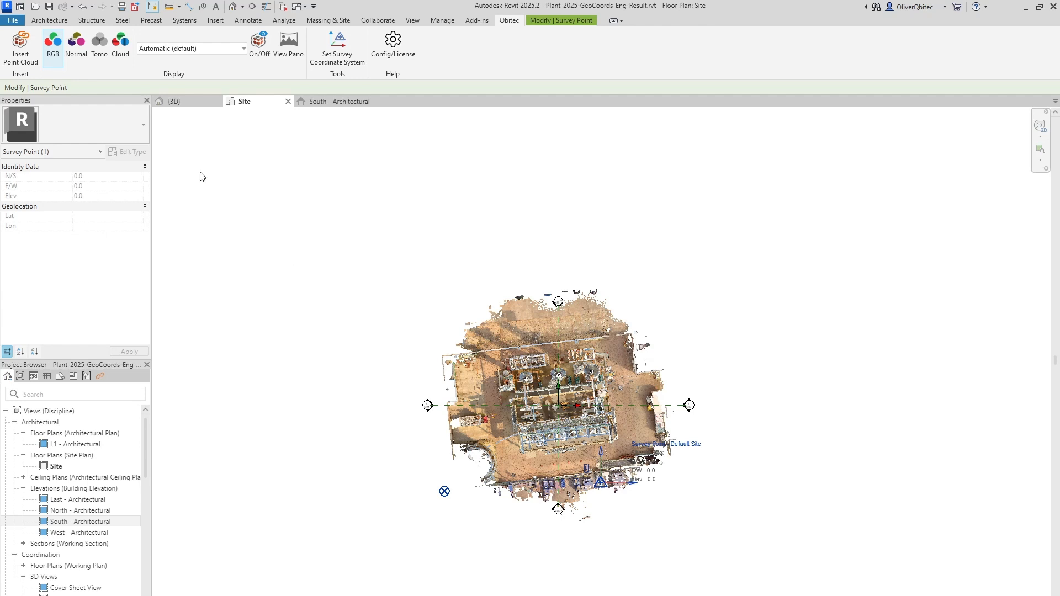
Draw two connected Generic - 200mm walls forming an L along the west and south sides of the plant.
left_click(49, 18)
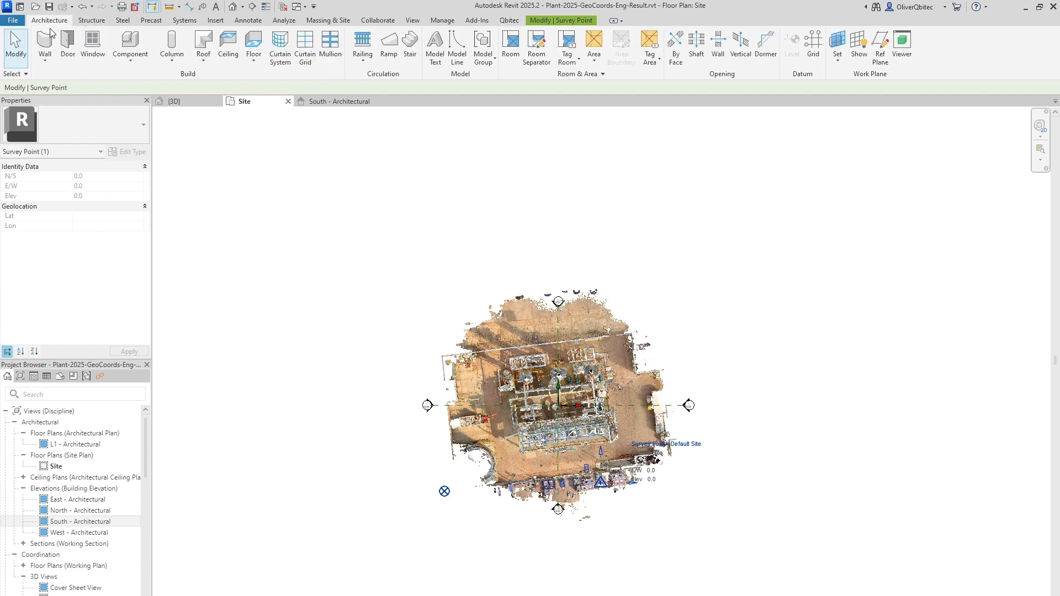
key("w")
key("a")
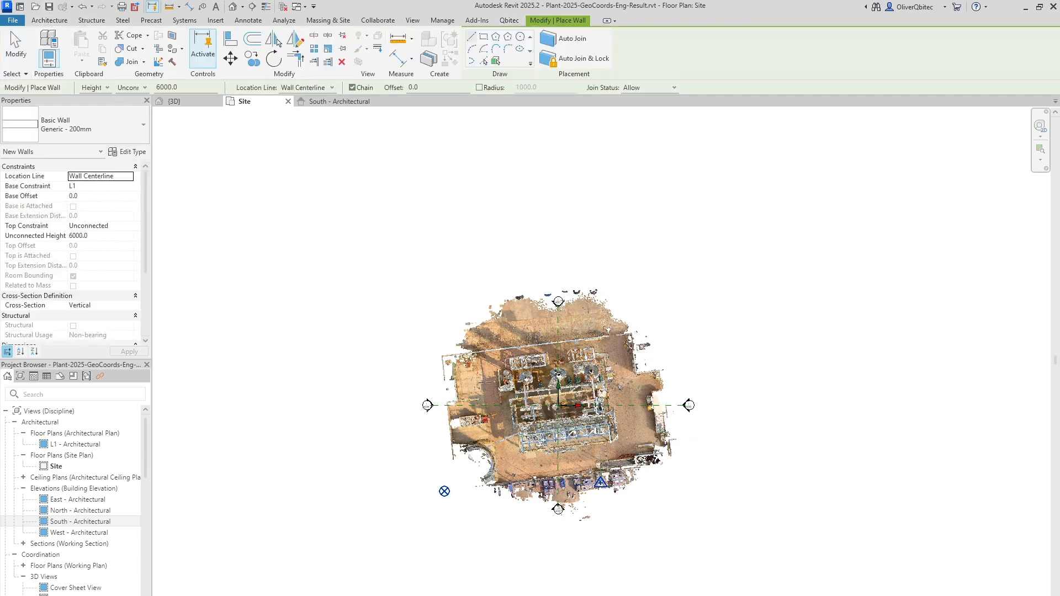
left_click(485, 378)
left_click(484, 454)
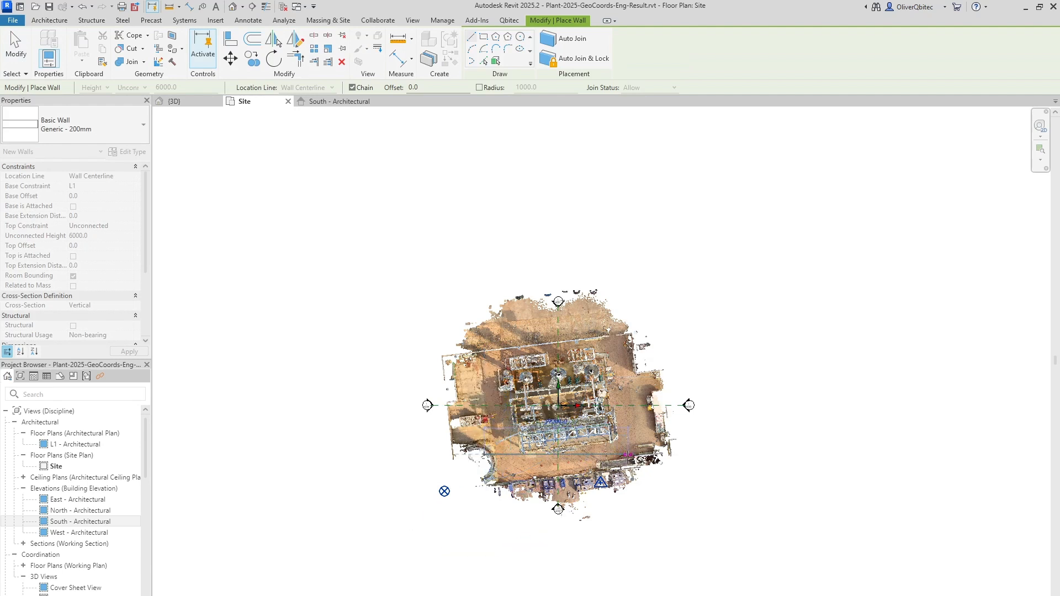
left_click(629, 455)
key("Escape")
key("Escape")
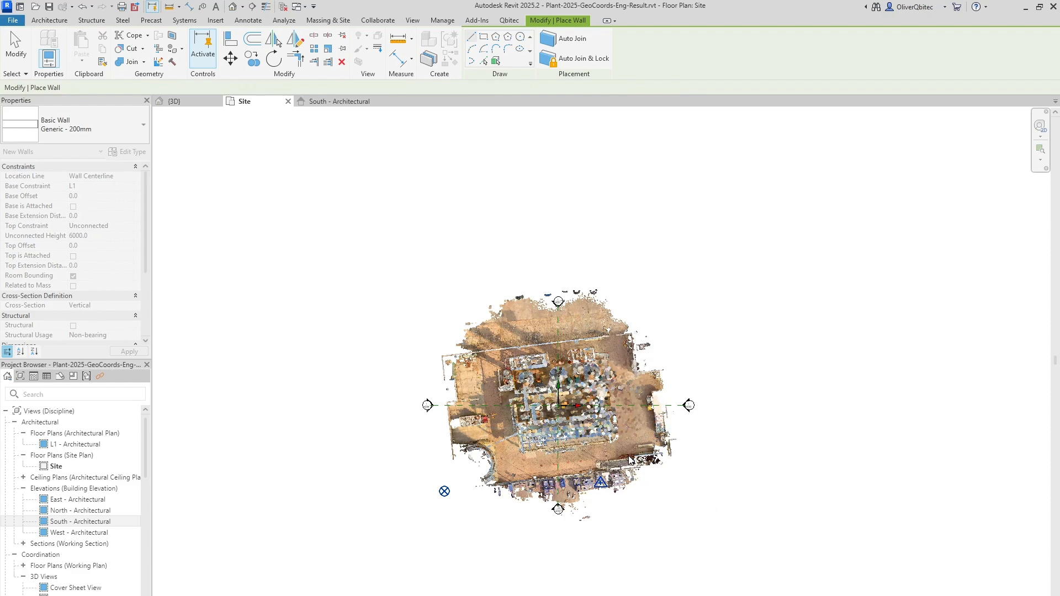
Lower the point cloud in the South elevation until its ground surface sits at the base of the walls.
left_click(338, 101)
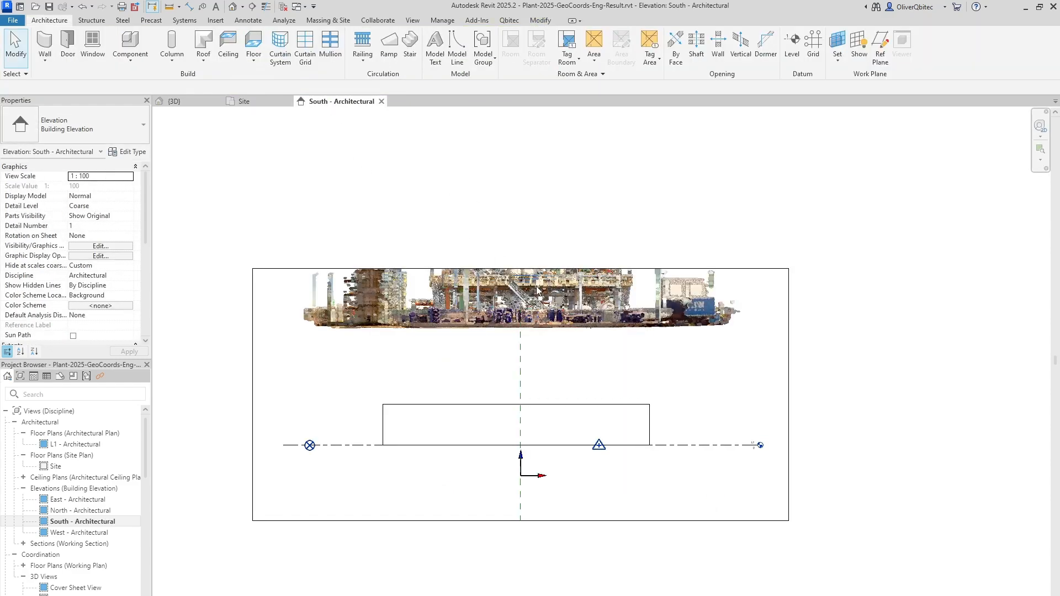
left_click(489, 319)
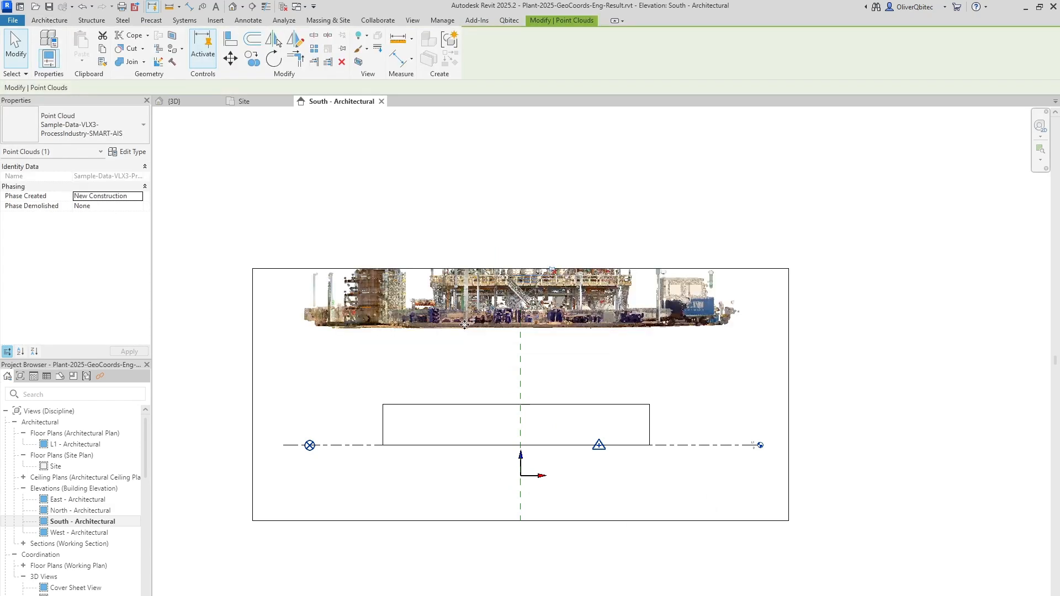
left_click_drag(464, 325, 446, 448)
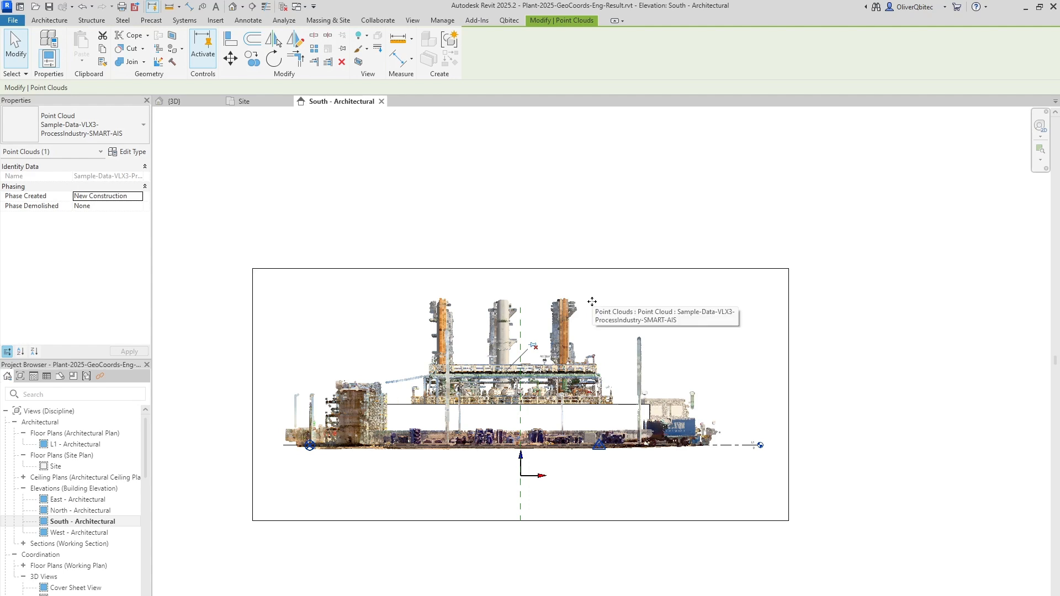
Move the point cloud in the Site plan so the plant's southwest corner meets the corner of the two walls.
left_click(244, 102)
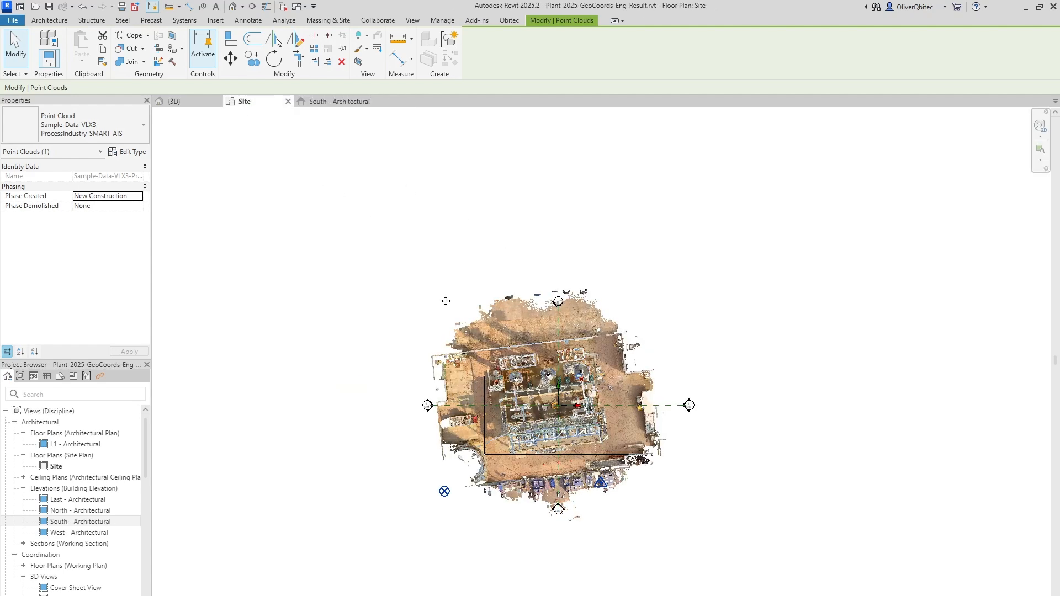
scroll(522, 464, "up", 3)
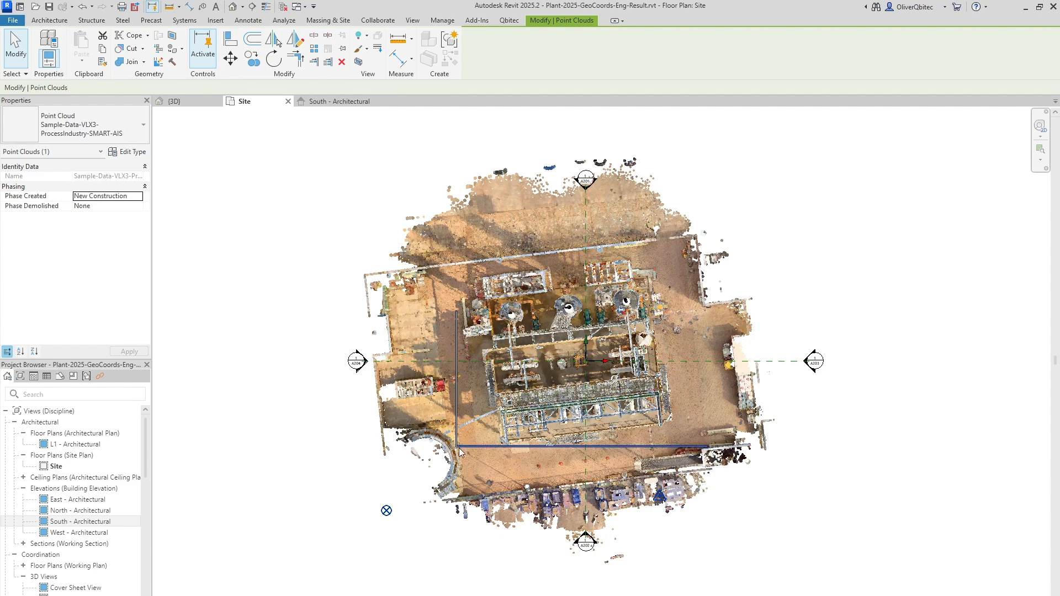
scroll(458, 446, "up", 3)
scroll(458, 448, "up", 2)
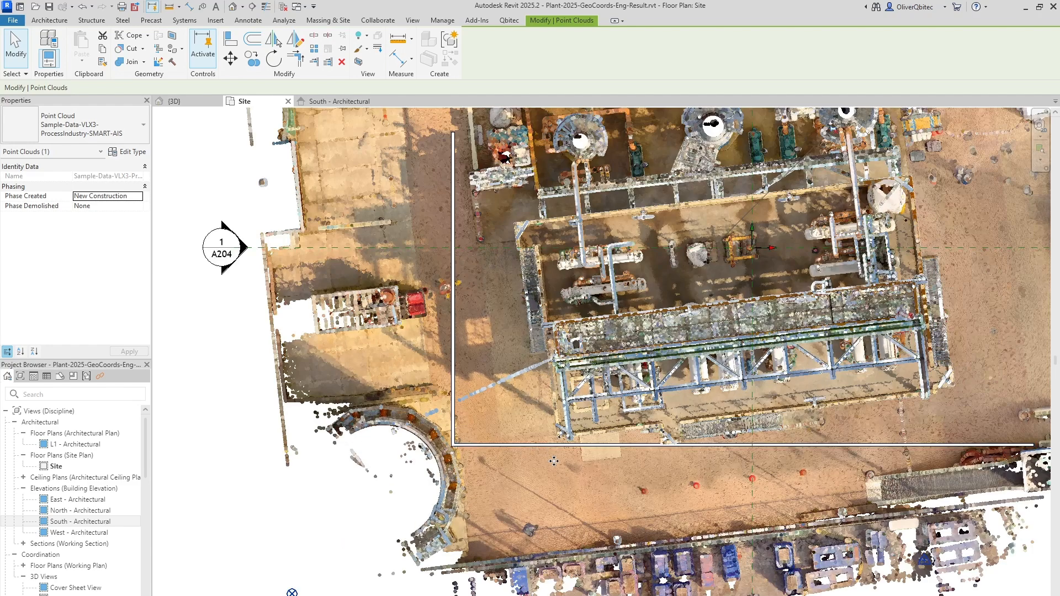
scroll(549, 455, "up", 2)
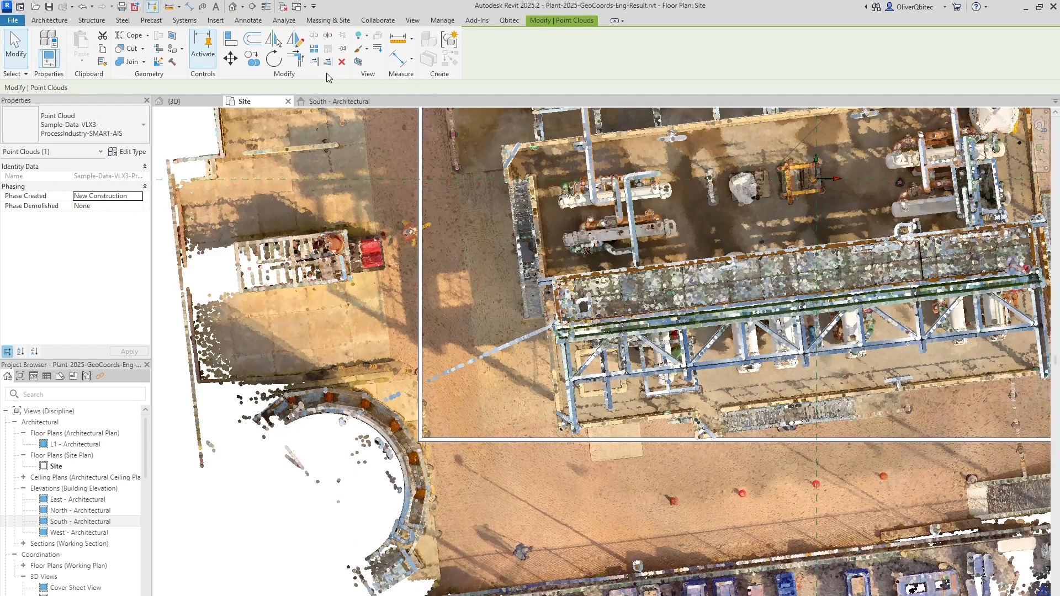
left_click(231, 58)
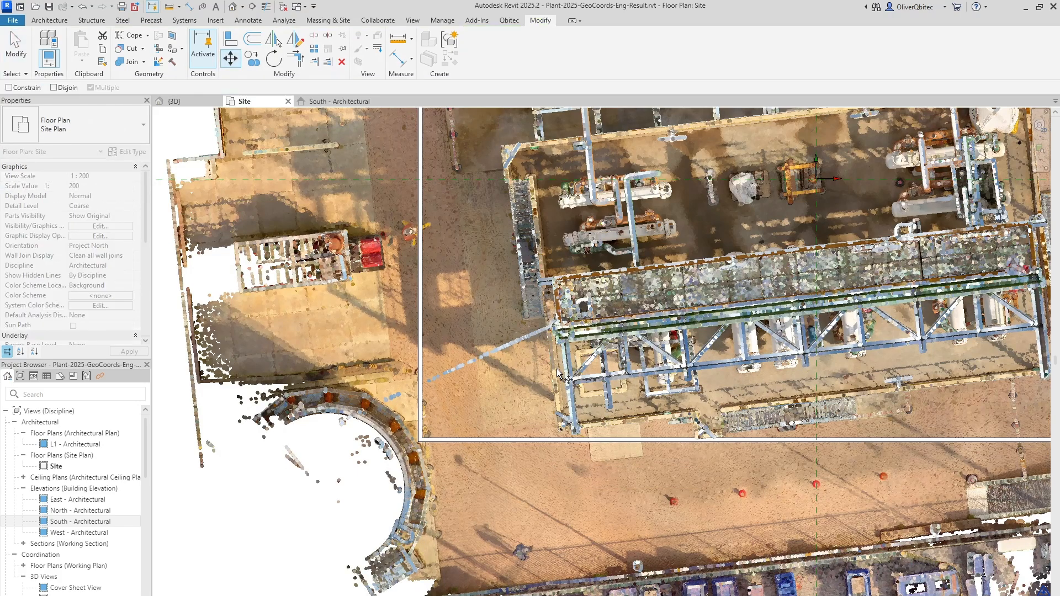
left_click(561, 431)
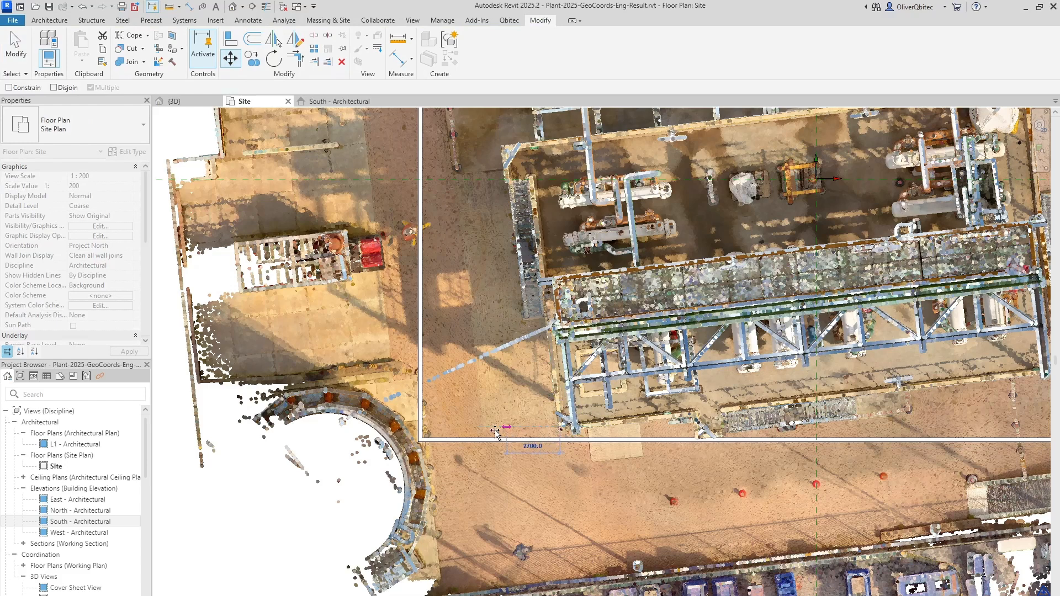
left_click(421, 441)
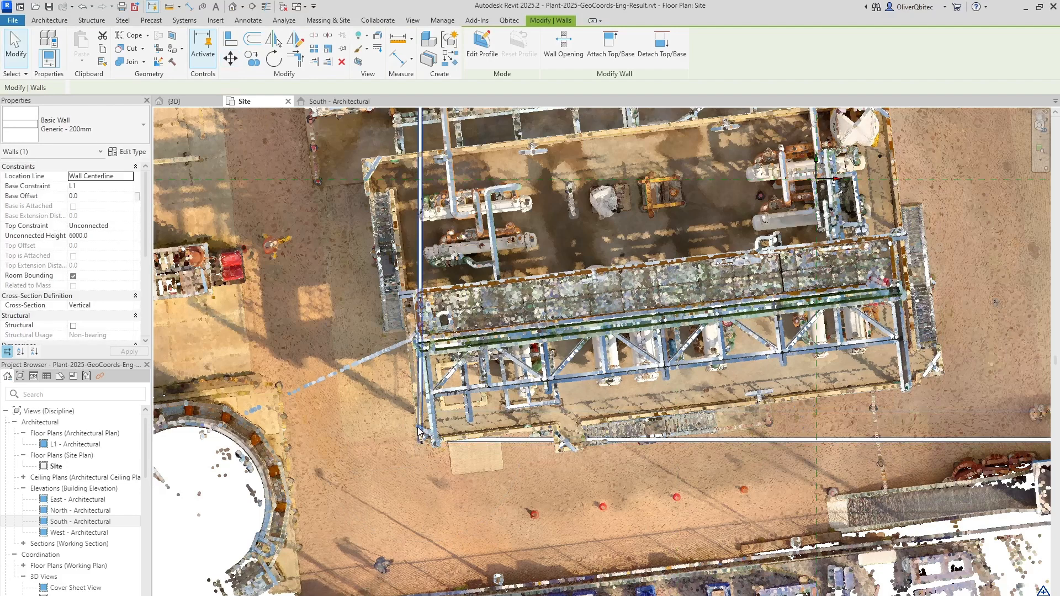
Rotate the point cloud about the wall corner until the plant's south edge aligns with the horizontal wall, and check the alignment in 3D.
key("Escape")
left_click(273, 59)
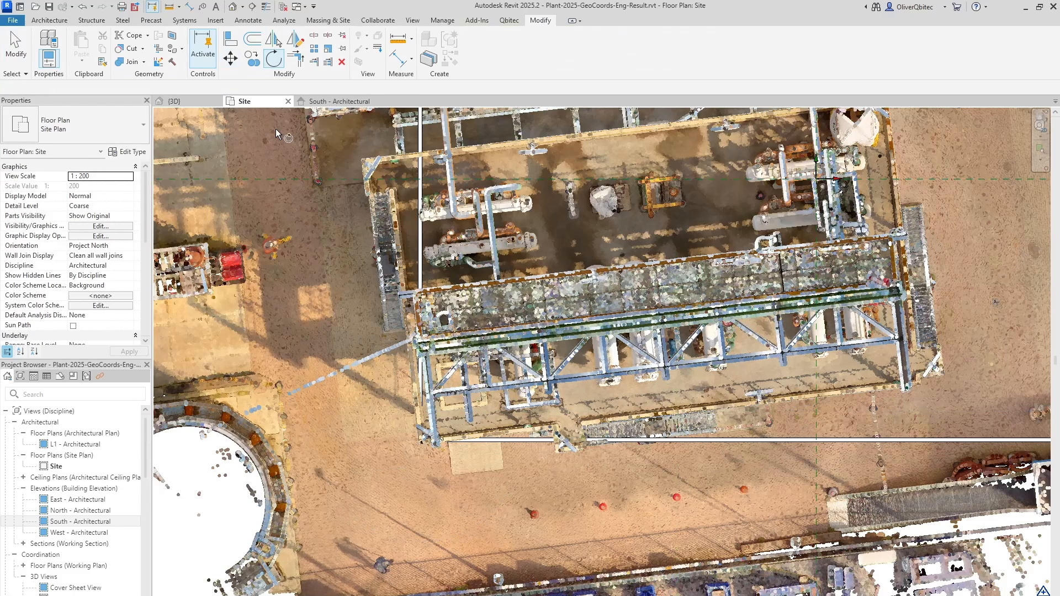
key("Escape")
left_click(286, 198)
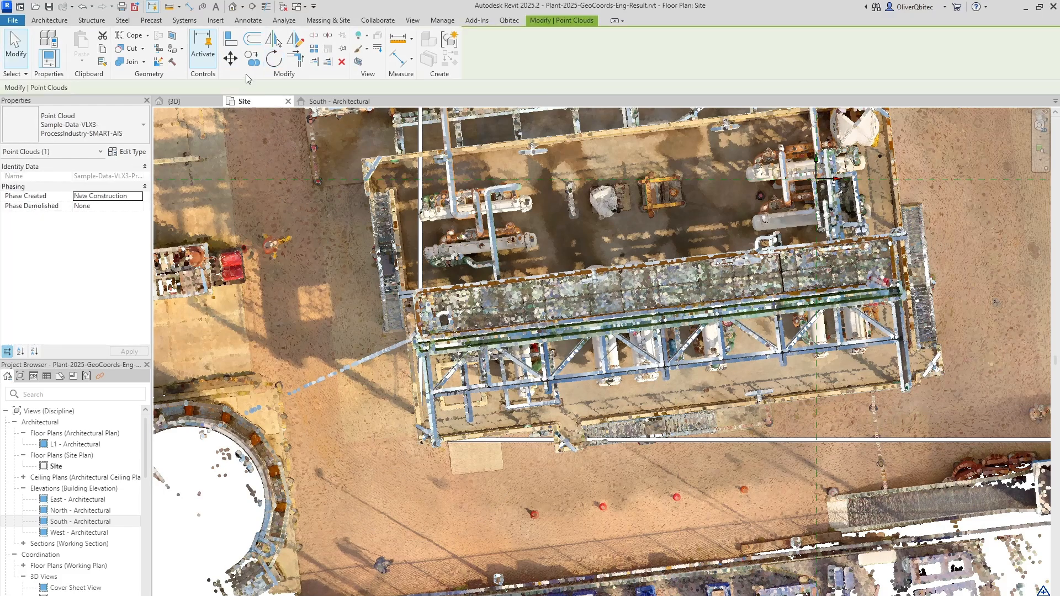
left_click(274, 59)
left_click(234, 89)
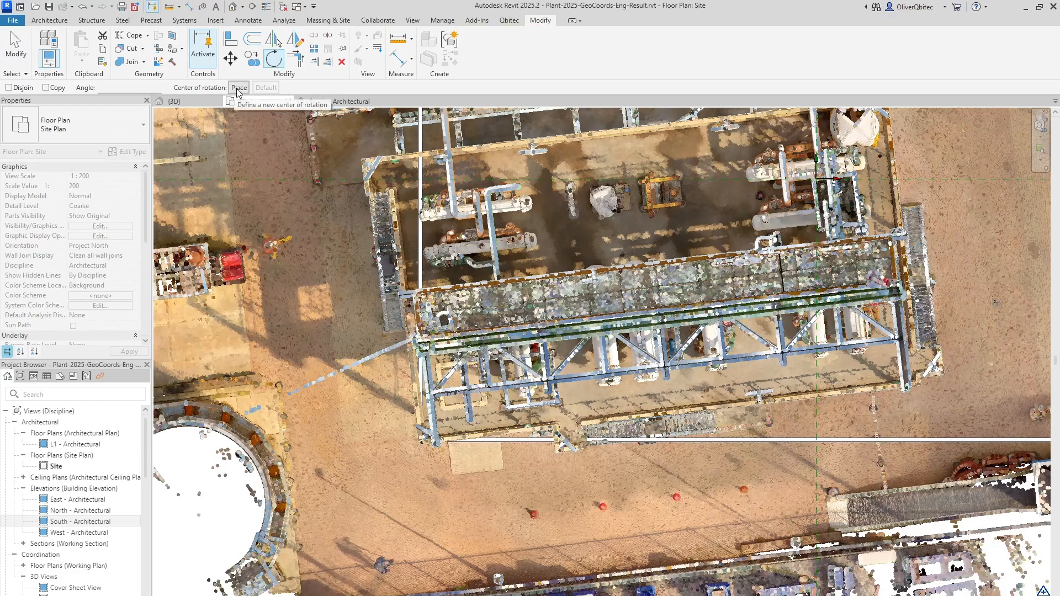
left_click(417, 442)
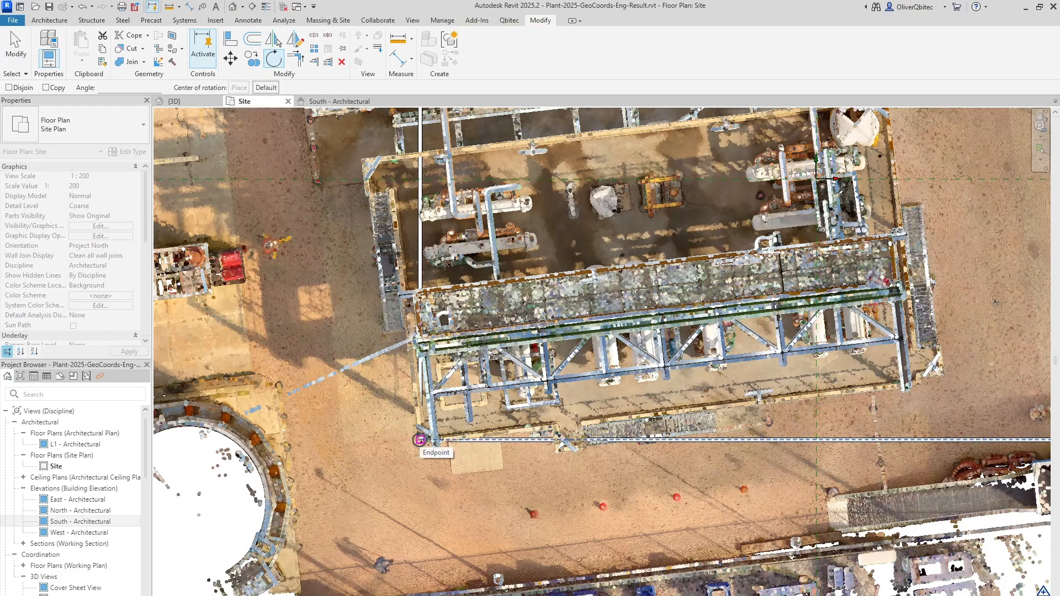
left_click(419, 440)
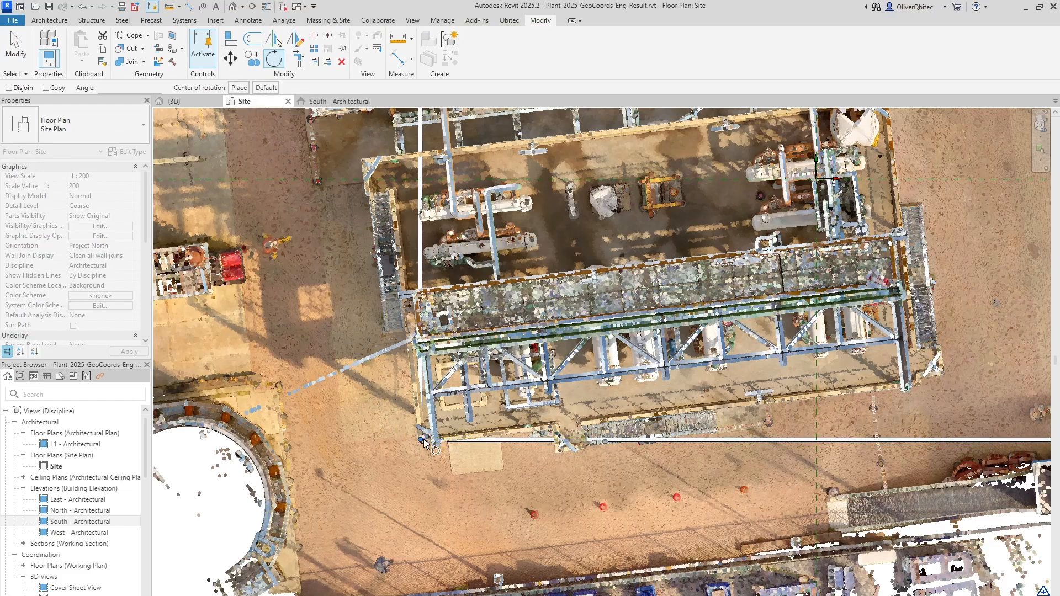
left_click(607, 423)
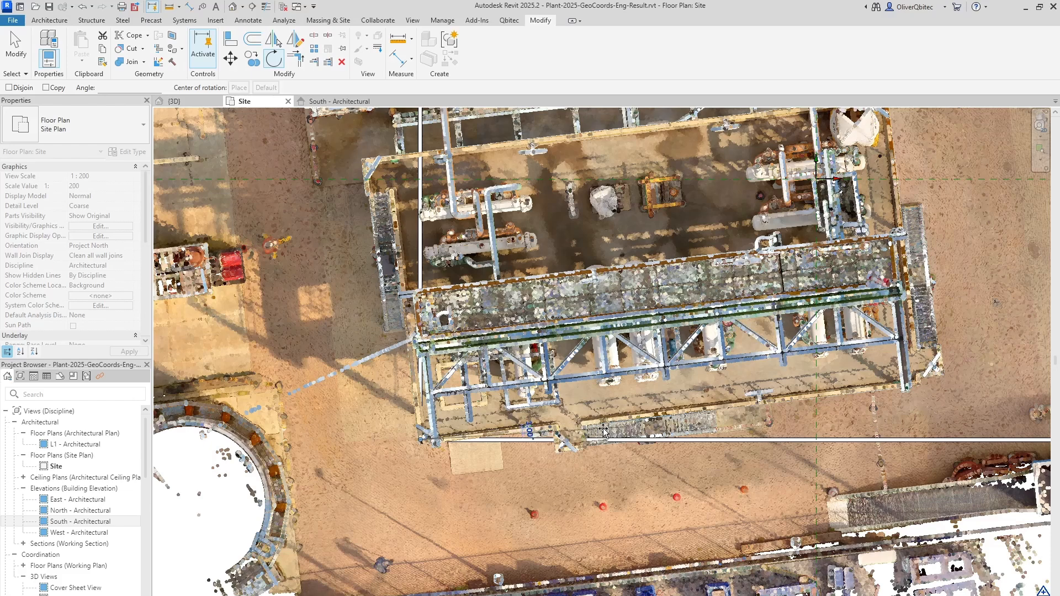
left_click(605, 438)
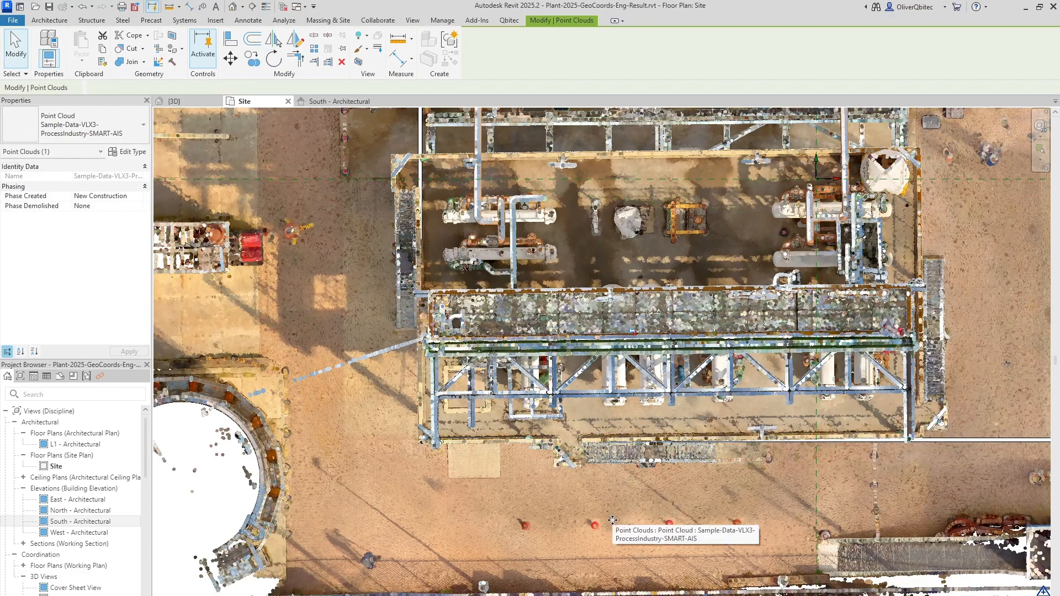
key("Escape")
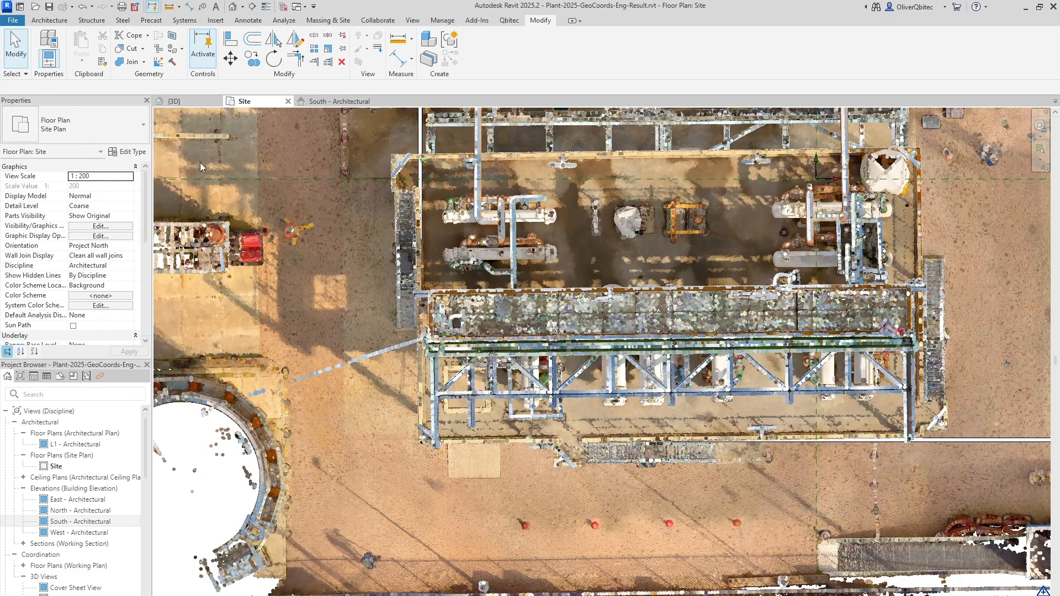
left_click(178, 101)
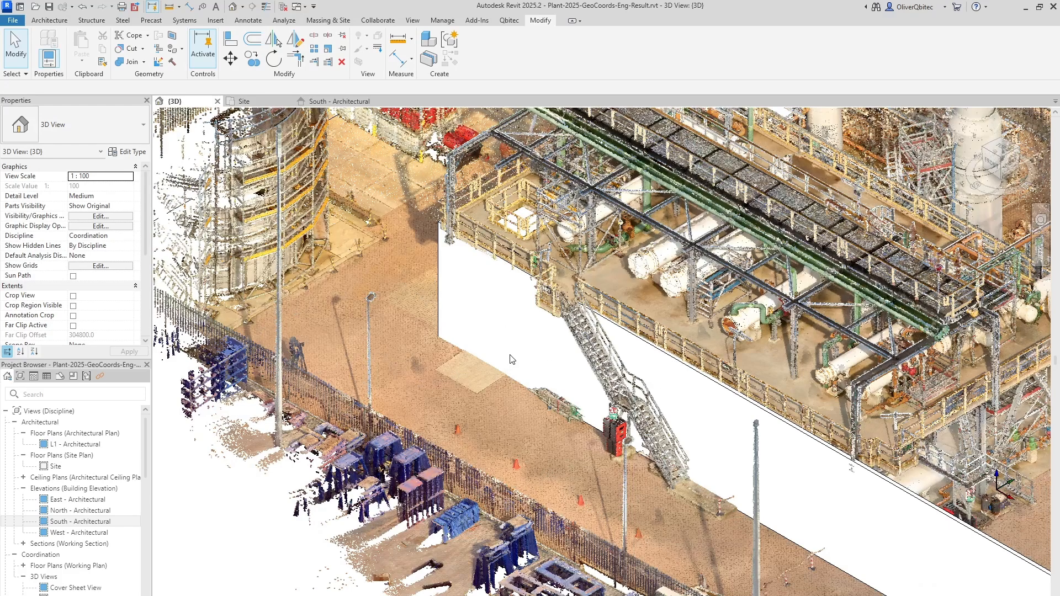
Move the project base point to the corner of the two walls in the Site plan.
left_click(251, 102)
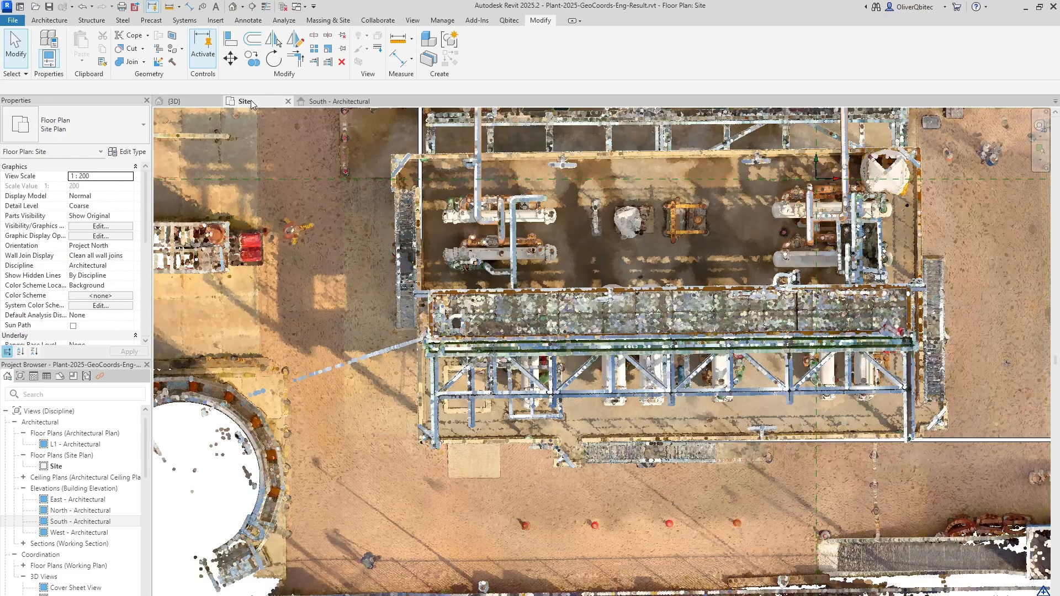
scroll(389, 353, "down", 3)
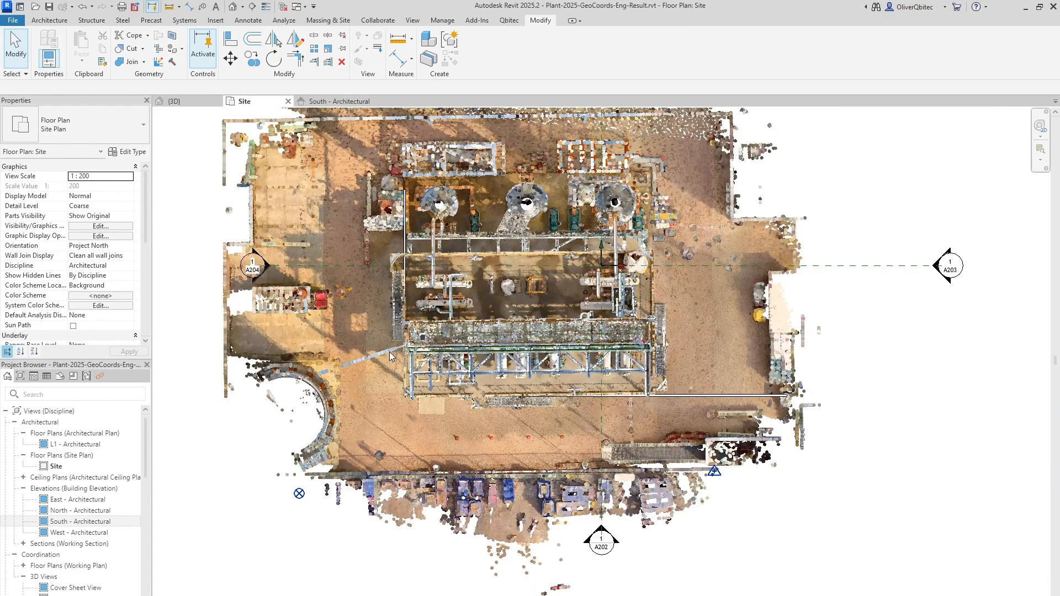
left_click(300, 494)
left_click_drag(299, 494, 405, 399)
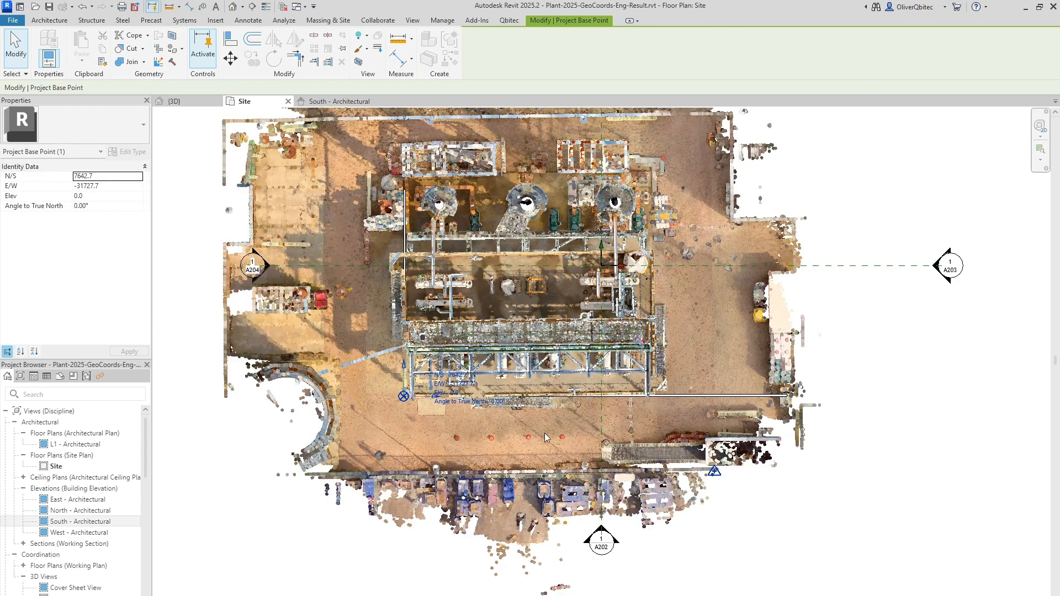
Move the survey point in the Site plan to the empty area southeast of the point cloud.
left_click(717, 475)
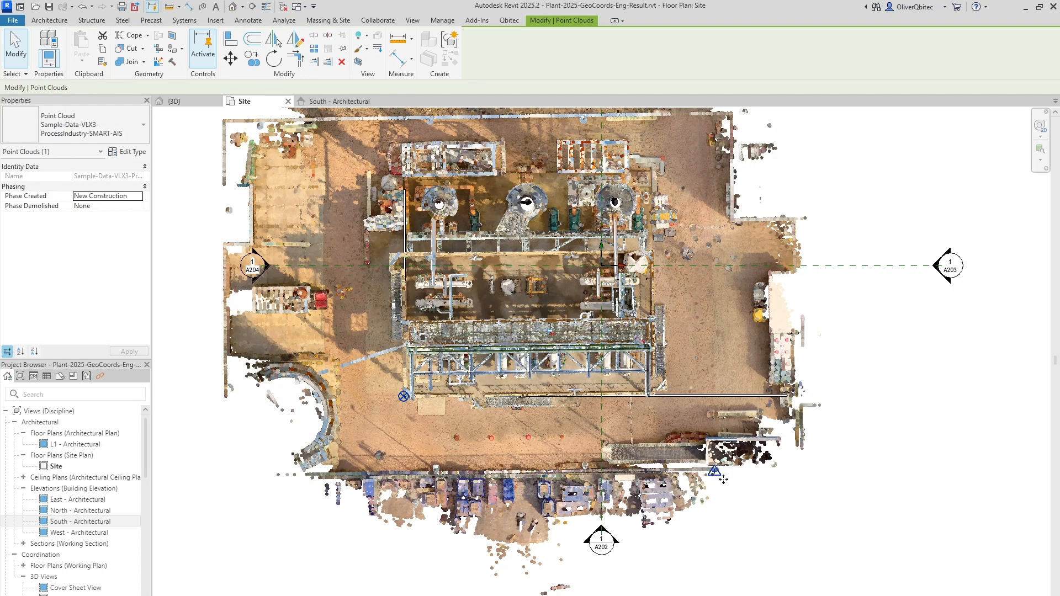
left_click(717, 476)
left_click(716, 477)
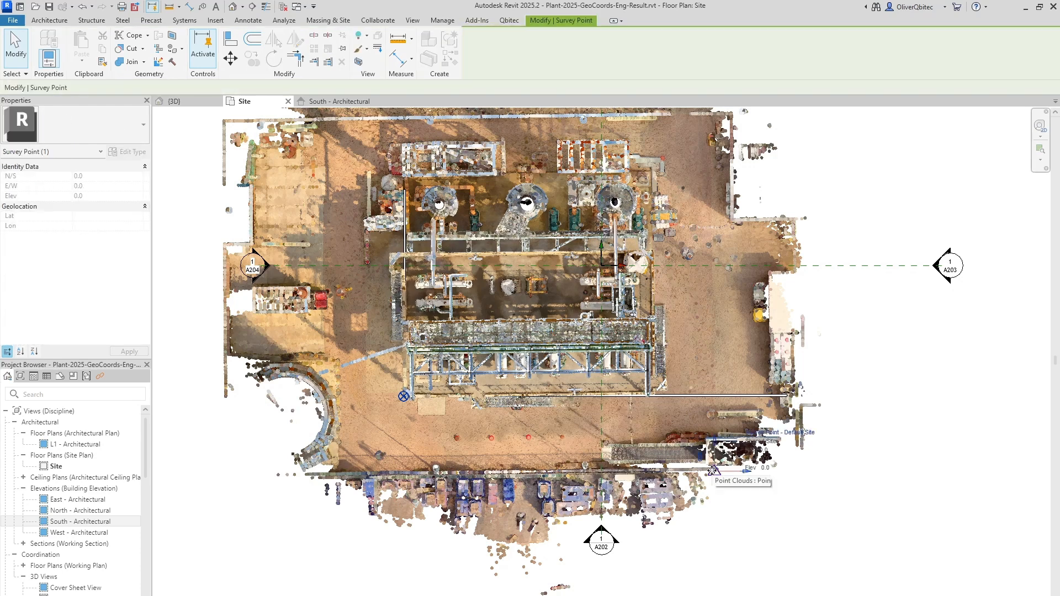
left_click_drag(714, 471, 784, 525)
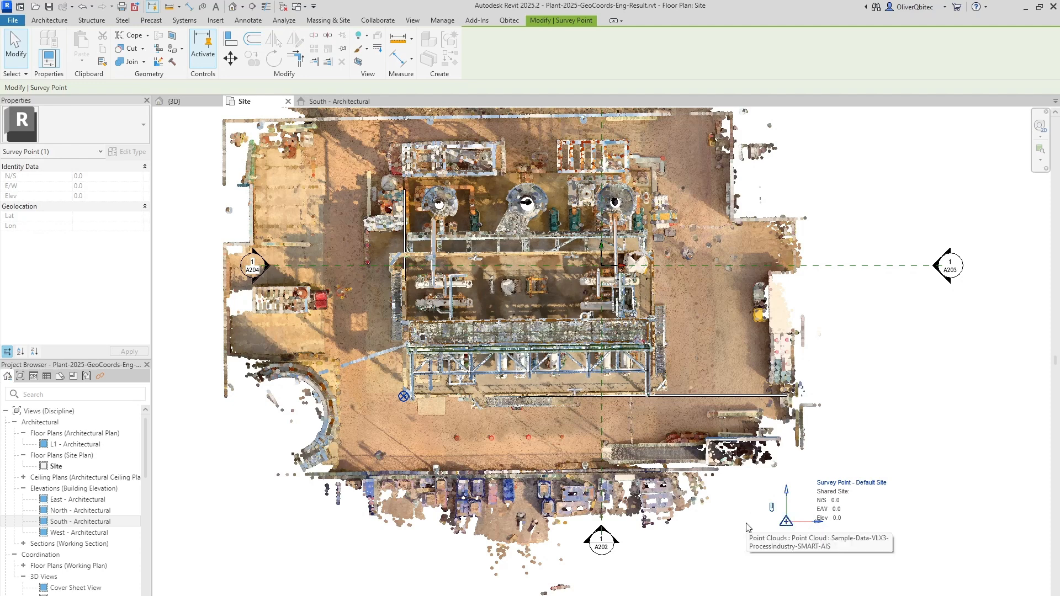
Set the survey coordinate system from the point cloud with the Qbitec tool.
left_click(508, 21)
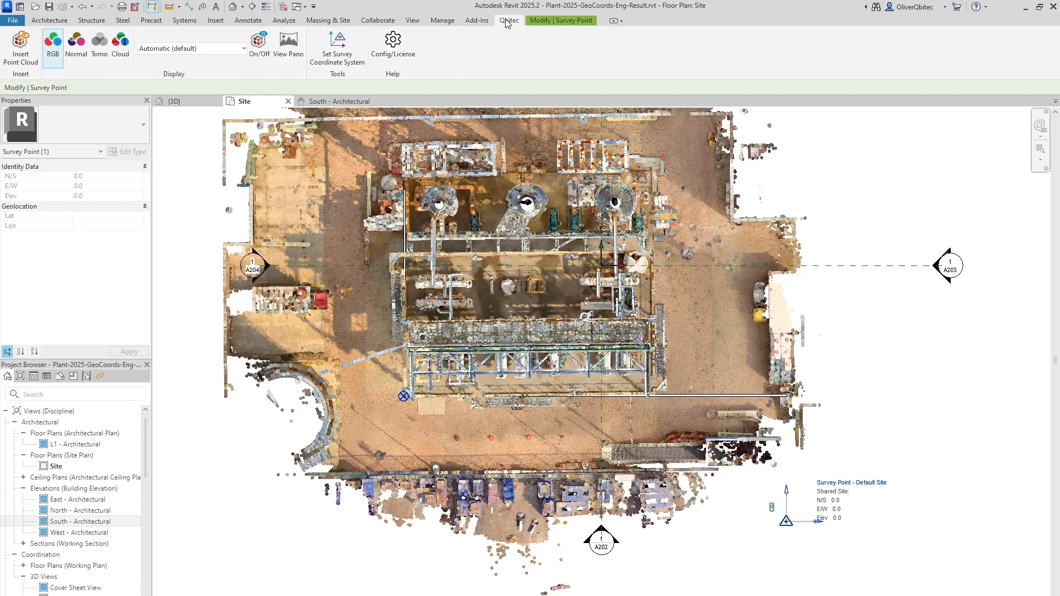
left_click(334, 49)
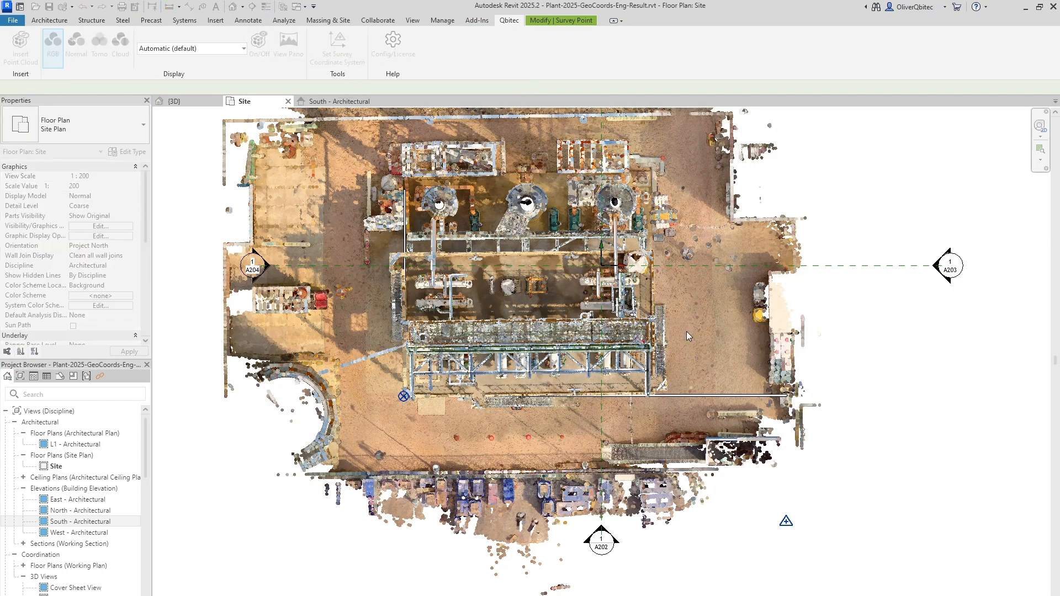
key("Escape")
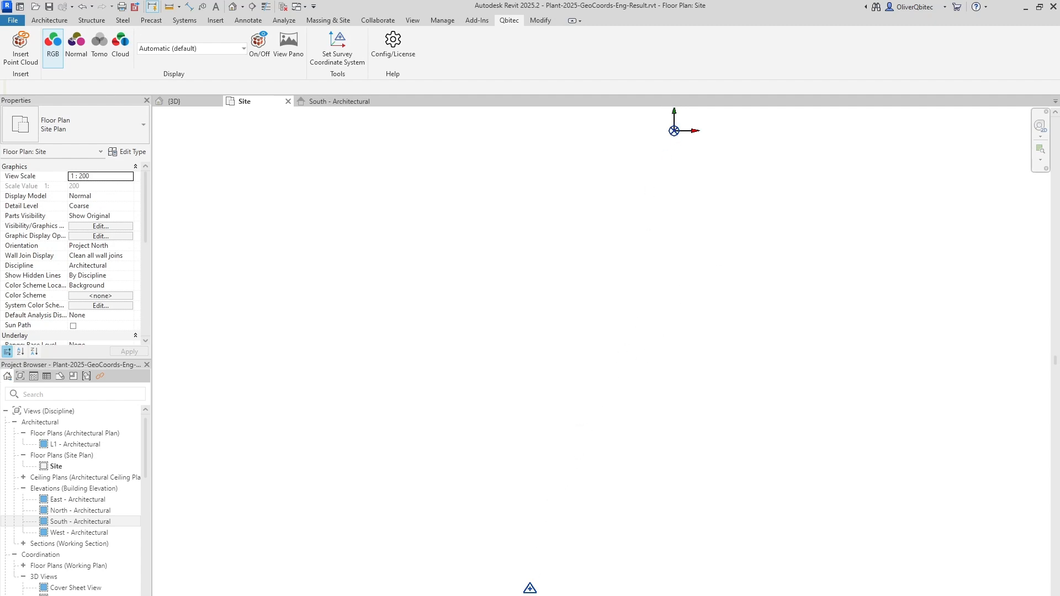
Unclip the distant survey point and move it close to the plant model in the Site plan.
left_click(530, 589)
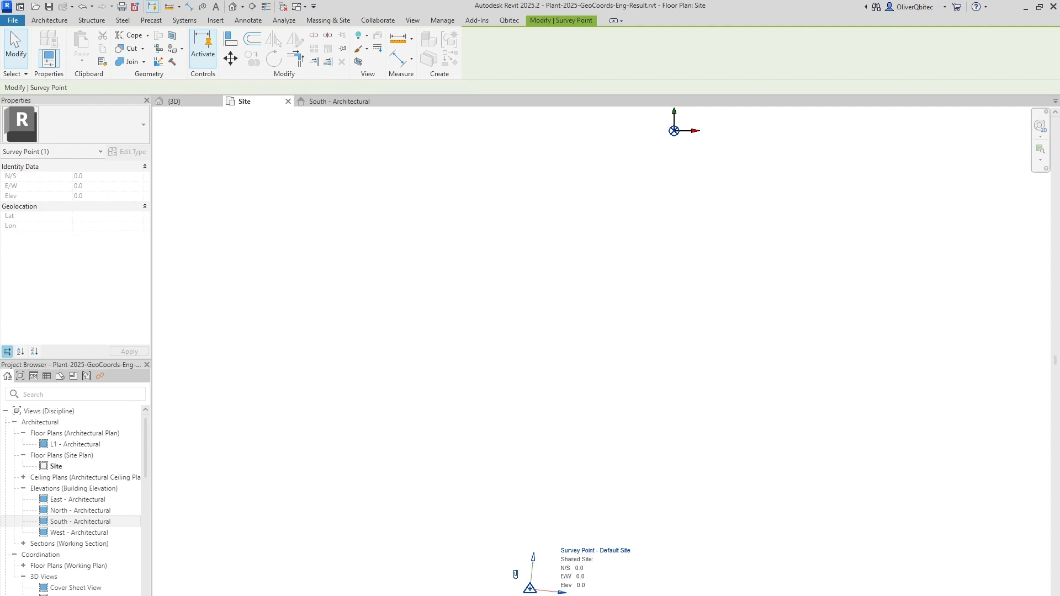
left_click(515, 575)
left_click_drag(531, 589, 674, 131)
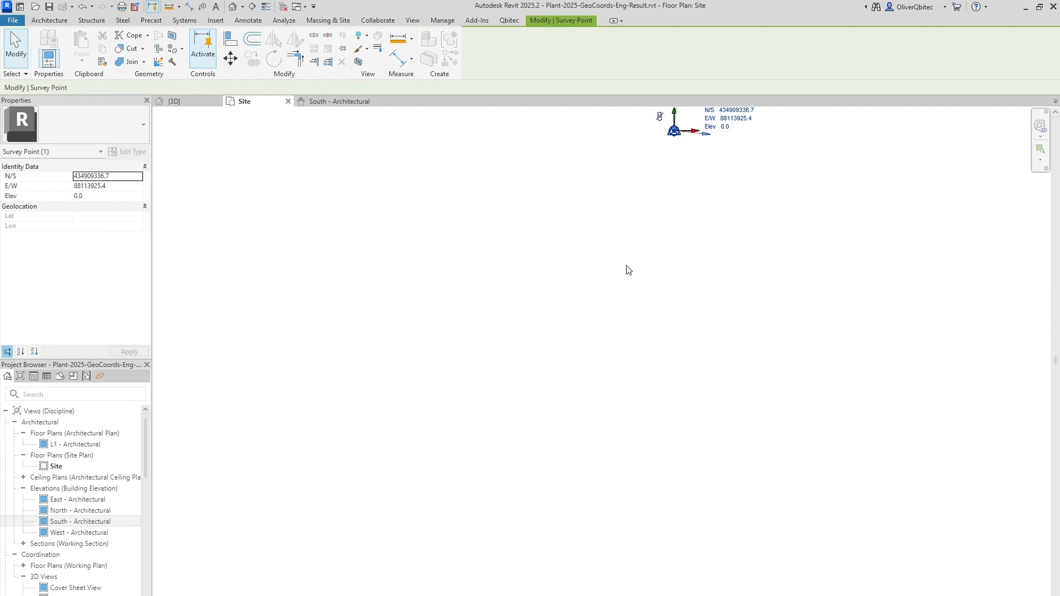
key("z")
key("f")
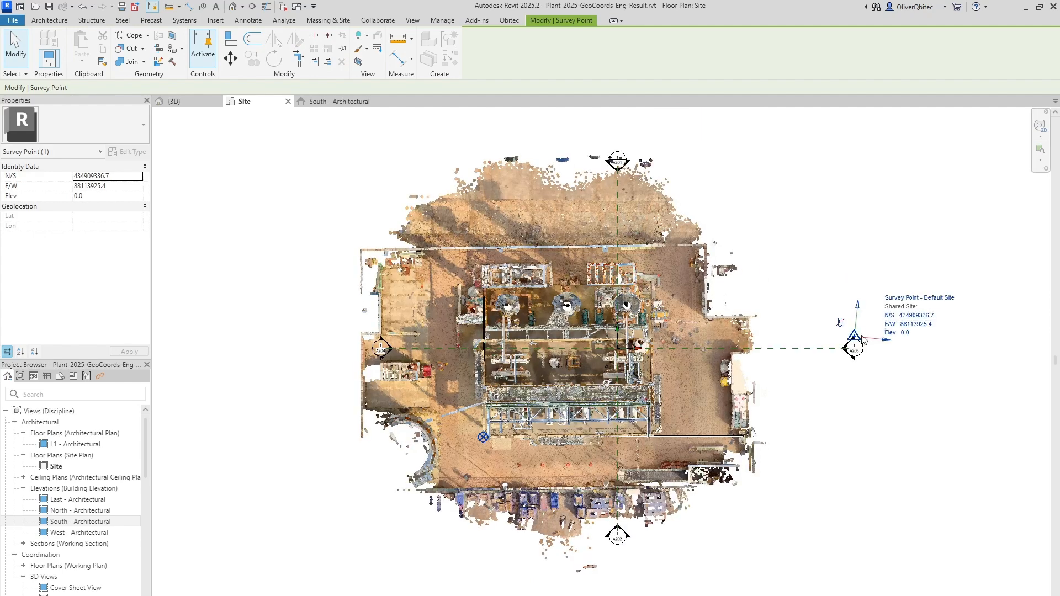
key("Escape")
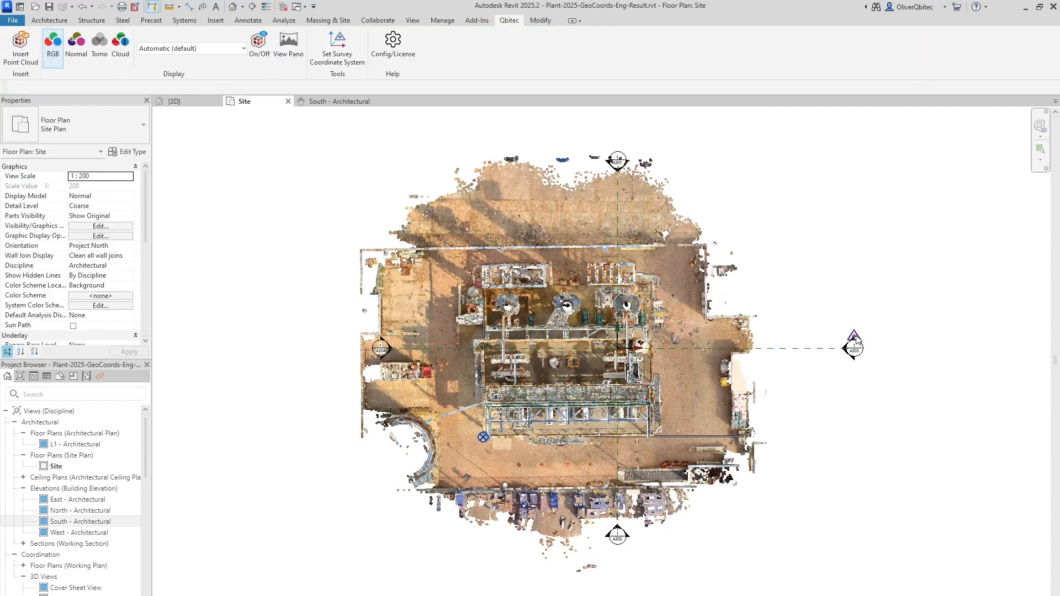
Move the unclipped survey point onto the inner corner of the boundary on the plant's northeast side.
left_click(857, 340)
left_click_drag(856, 341, 699, 388)
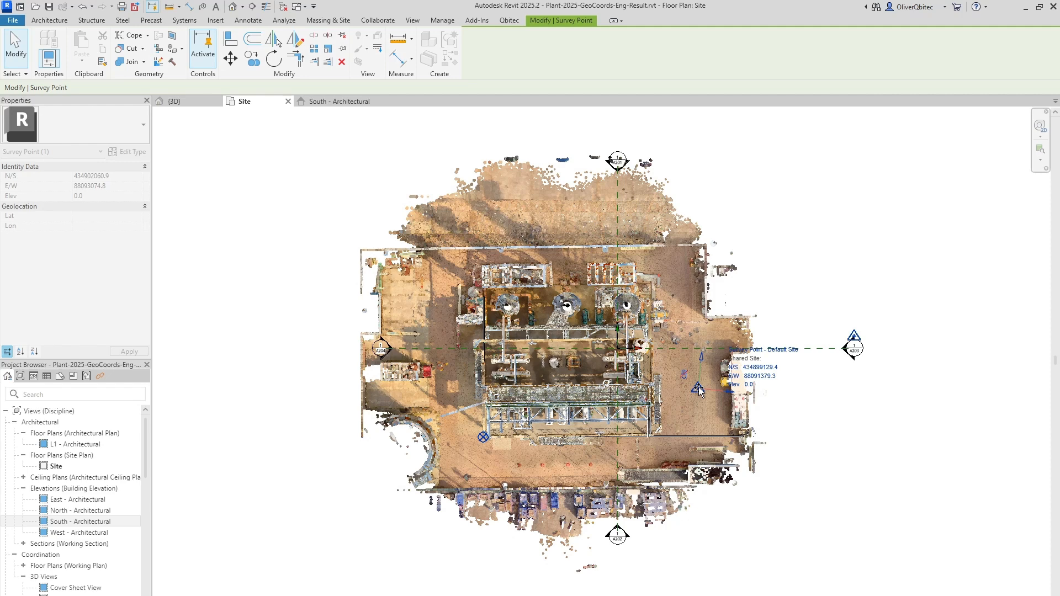
left_click_drag(698, 388, 706, 319)
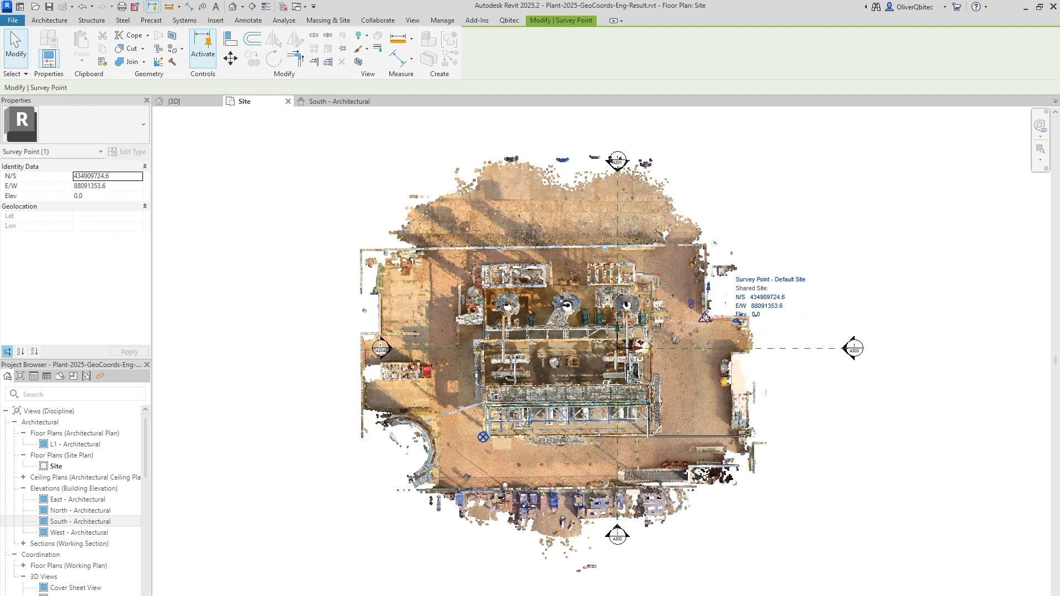
left_click(825, 409)
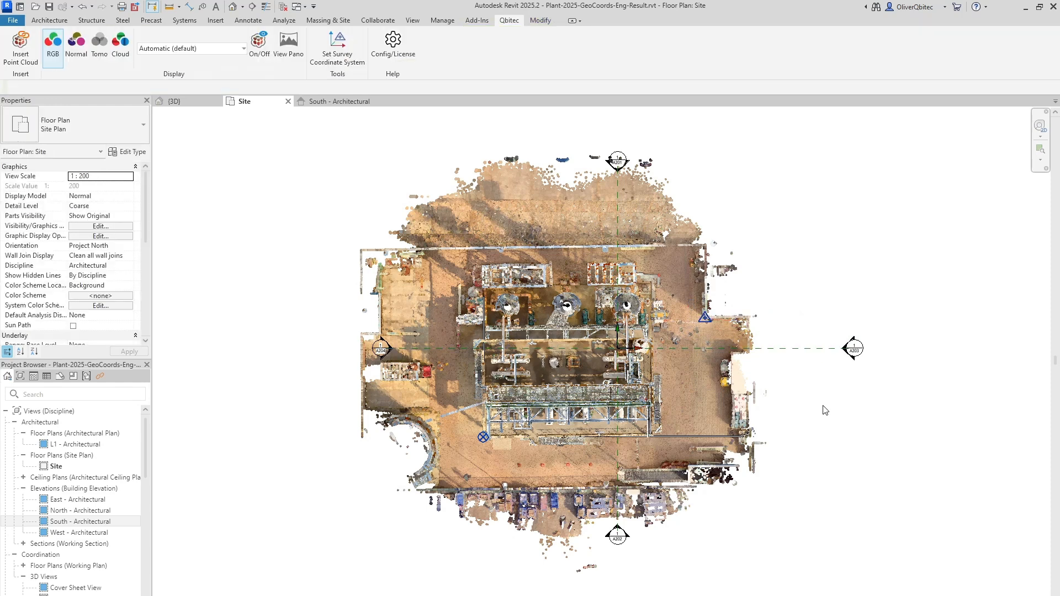